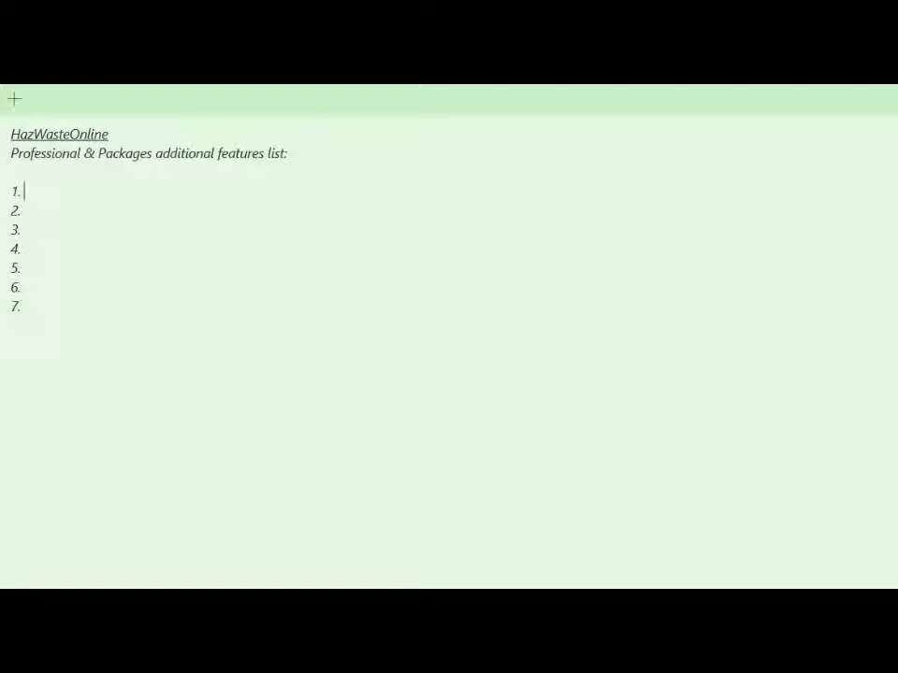
# Step: Fill in list items 1 and 2 with "Use PAH double ratio plots" and "Mass edit metal species"
pyautogui.write('Use PAH double ratio')
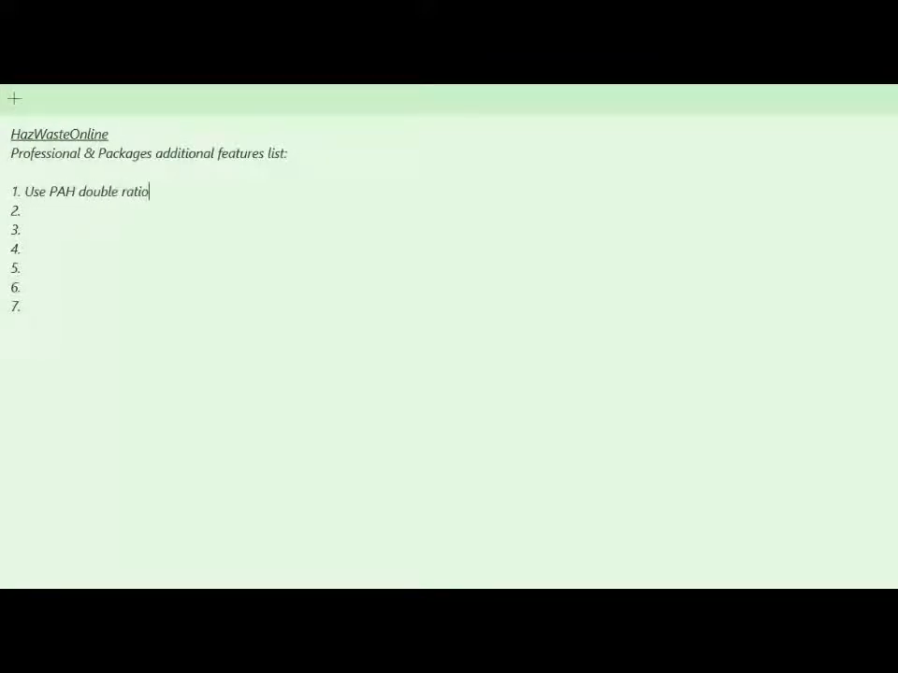
pyautogui.write(' plots 2. Mass edit ')
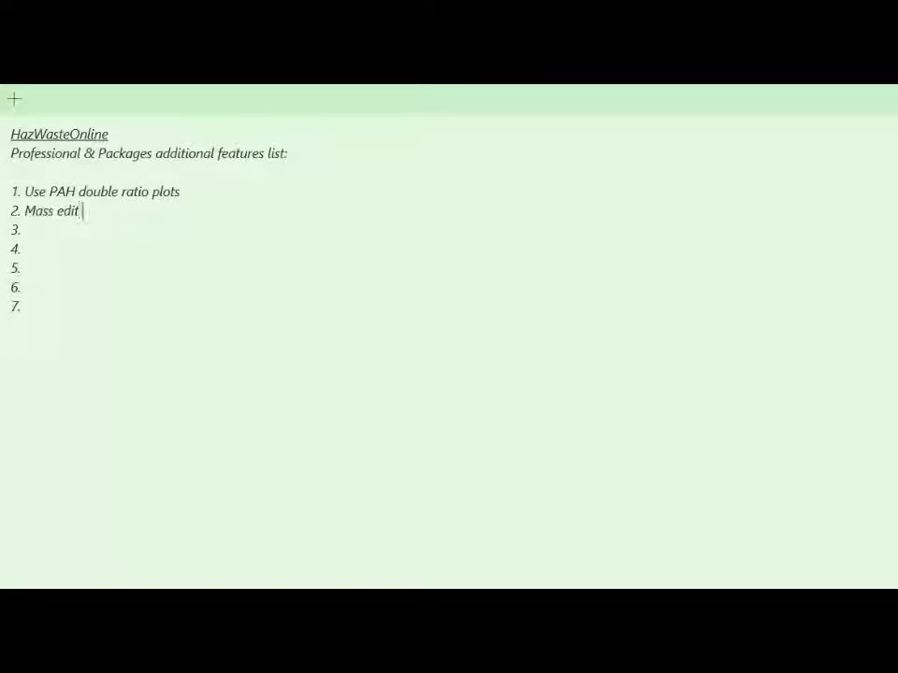
pyautogui.write('metal species')
pyautogui.press('Down')
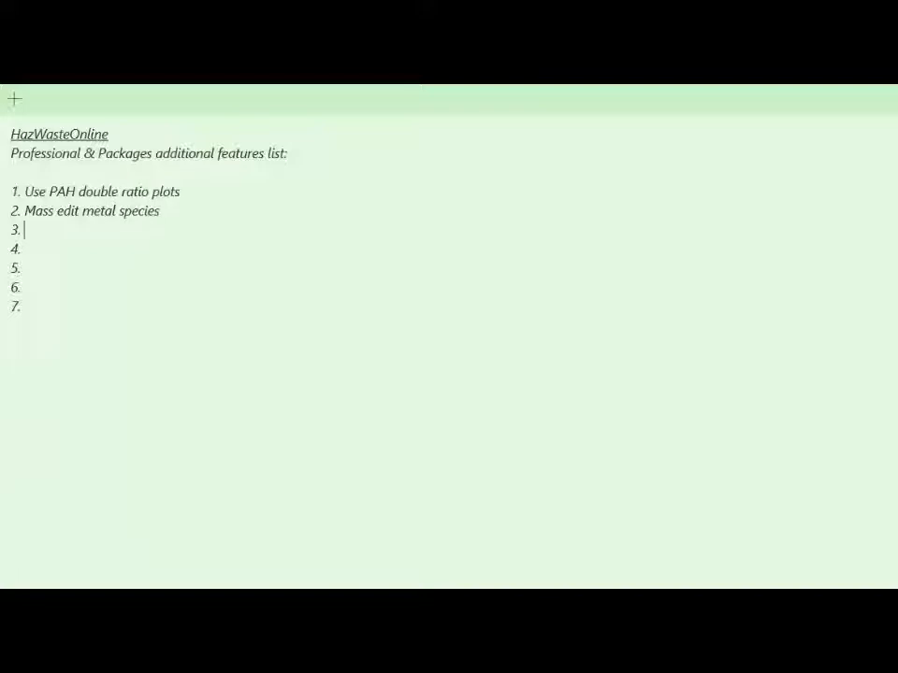
# Step: Fill in items 3 and 4 with "Import determinand info to edit" and "Absolute hazardous and non-hazardous list of waste codes"
pyautogui.write('Import determinand info to ed')
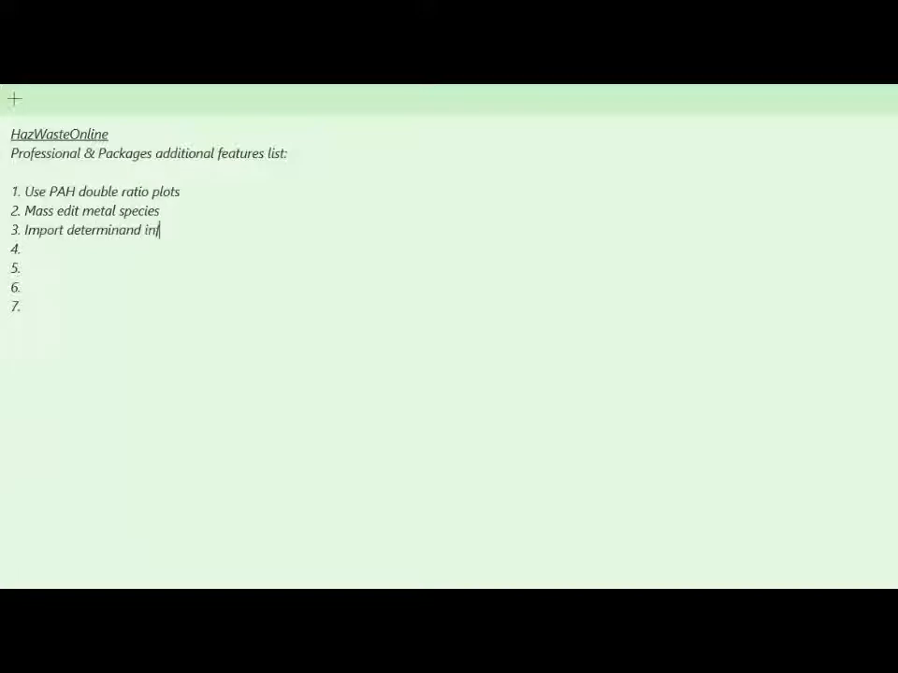
pyautogui.write('it 4. A')
pyautogui.write('bsolute hazardo')
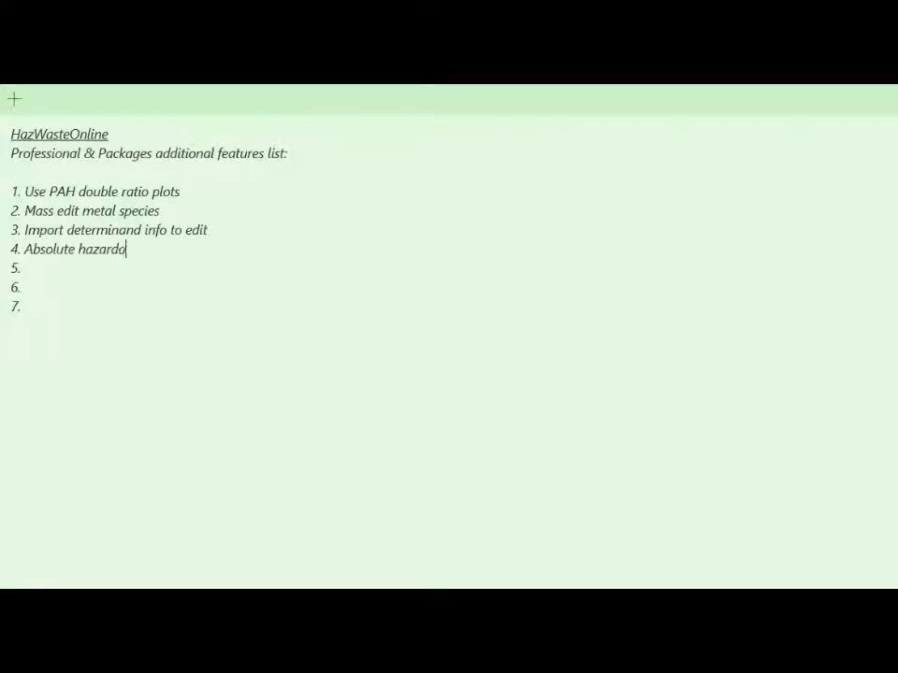
pyautogui.write('us and non-hazardou')
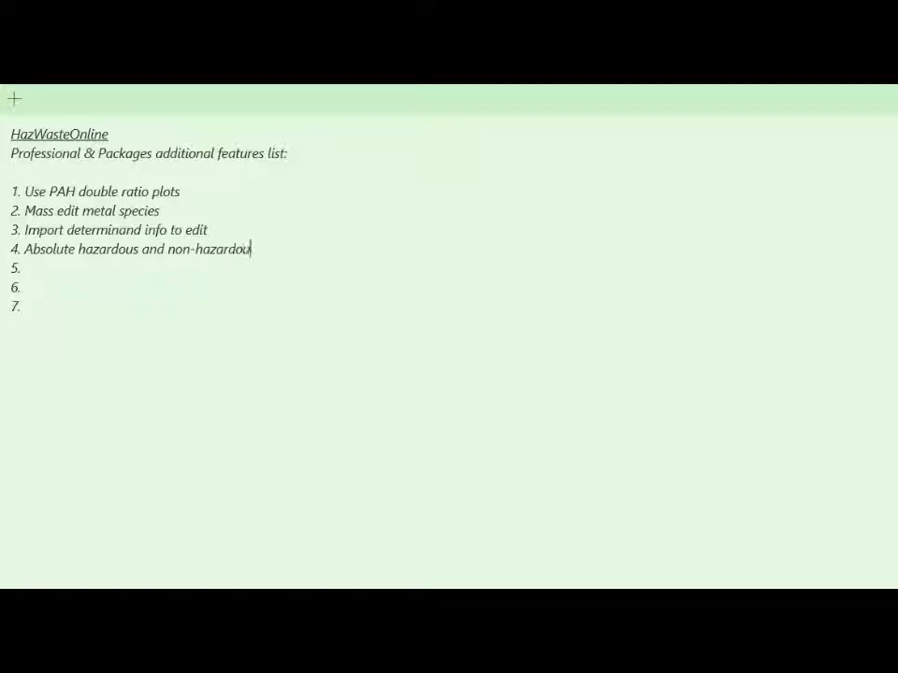
pyautogui.write('s list of waste codes 5.')
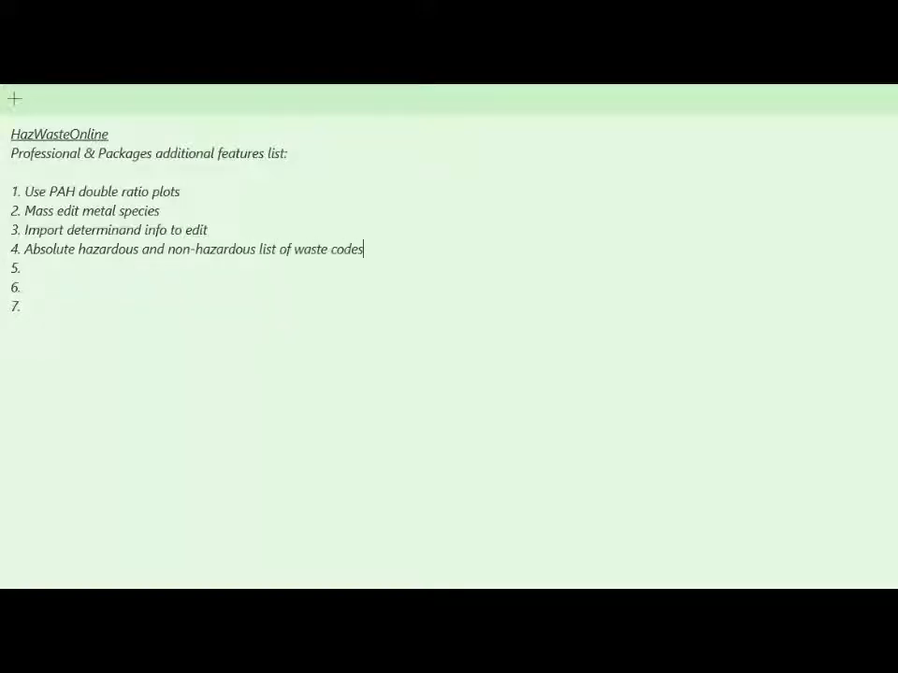
pyautogui.write(' Assessment of WAC data 6.')
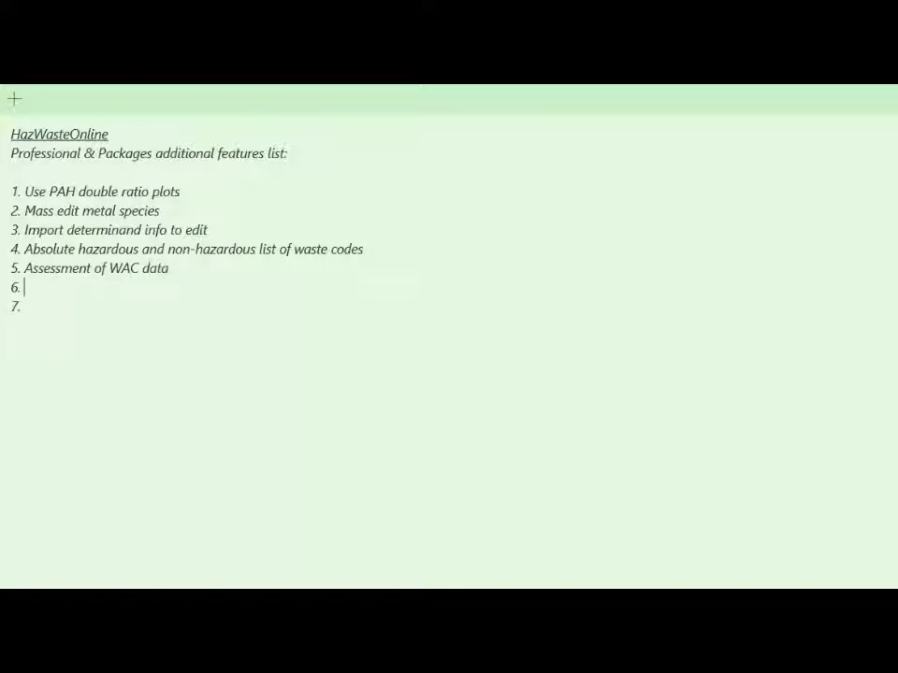
pyautogui.write(' Reports available for publ')
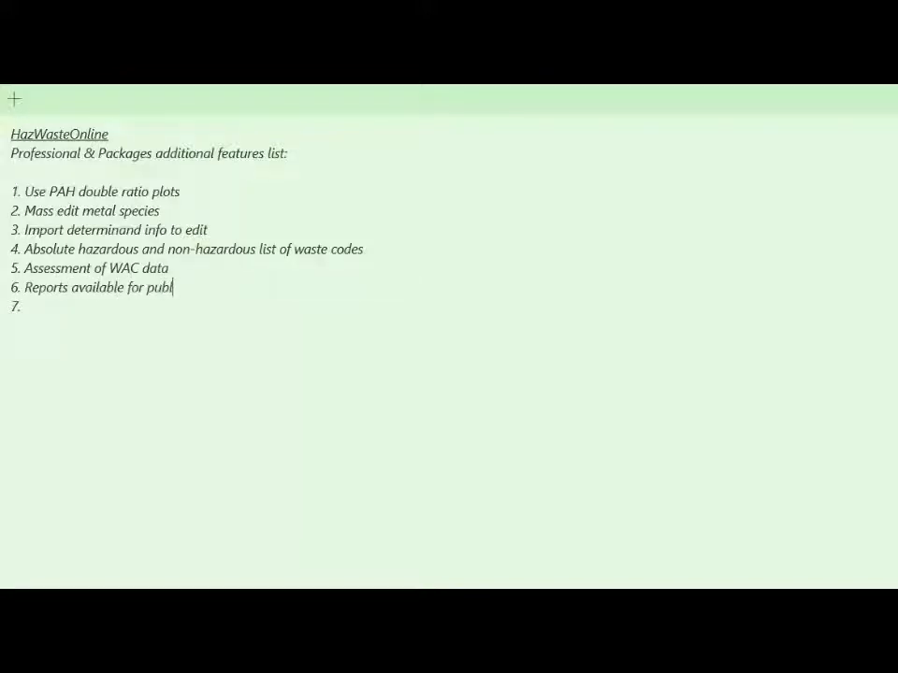
pyautogui.write('ic download via a')
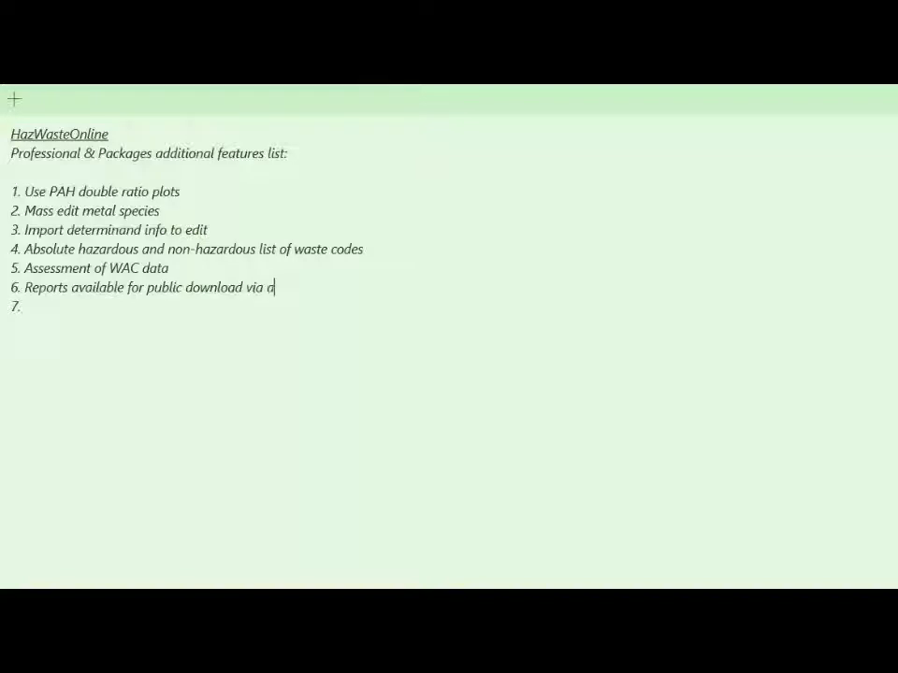
pyautogui.write(' URL')
# Step: Fill in item 7 with "Import data from HazWasteOnline reports using a QR barcode scanner on the front page of reports"
pyautogui.click(24, 307)
pyautogui.write('Import data from ')
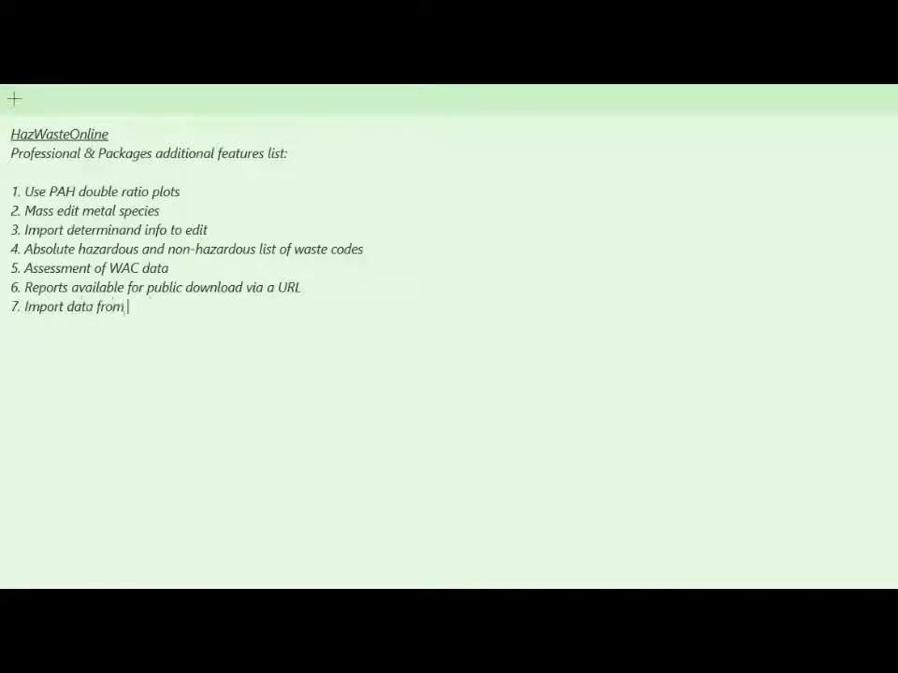
pyautogui.write('HazWasteOnline reports using a ')
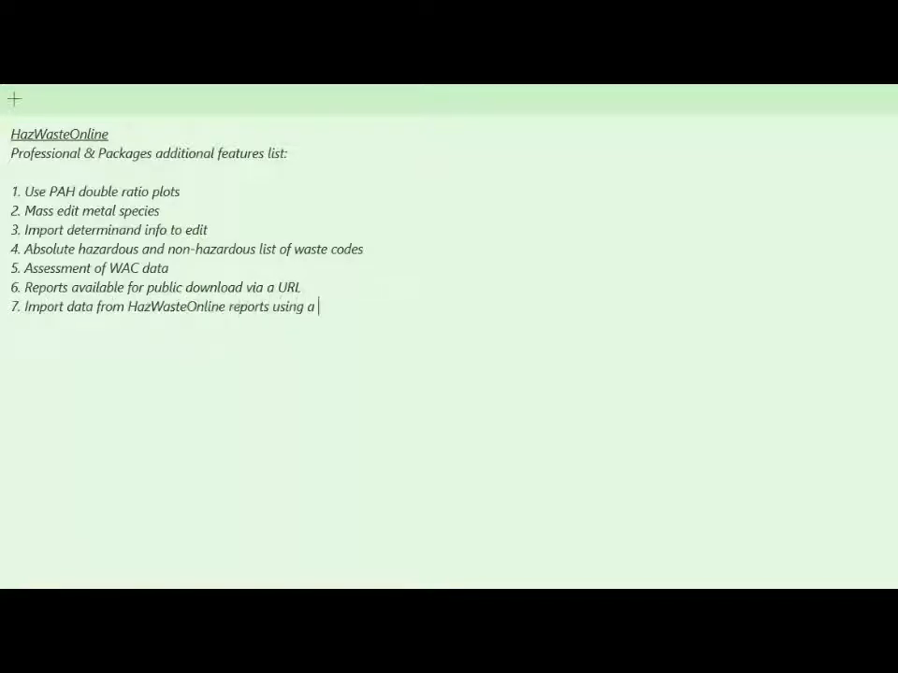
pyautogui.write('QR barcode scanner on the front p')
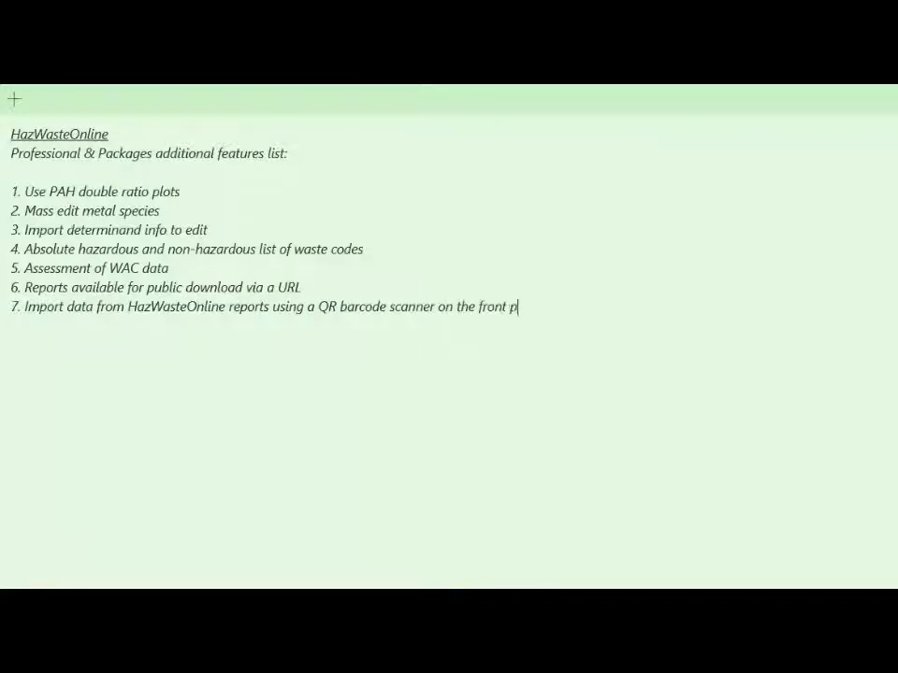
pyautogui.write('age of reports')
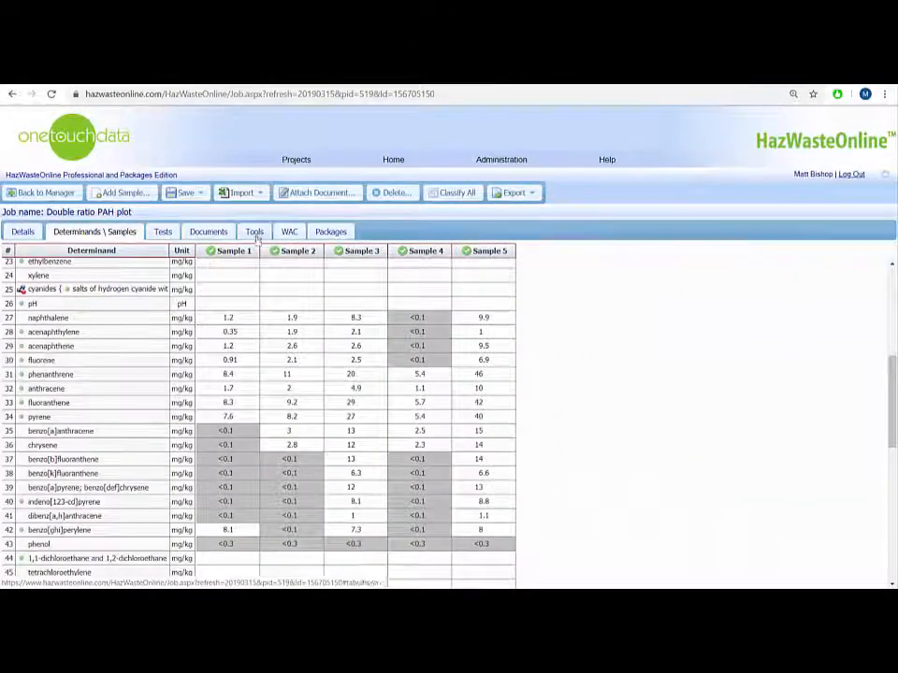
# Step: Display the double ratio plot of the job's PAH results and examine where the samples fall among the source zones
pyautogui.click(257, 235)
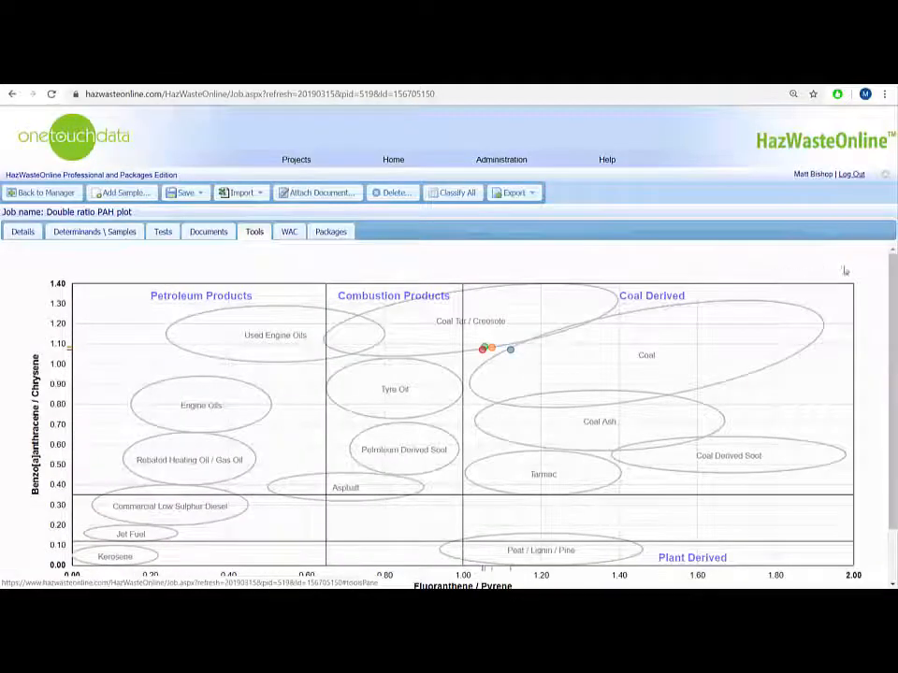
pyautogui.moveTo(891, 280); pyautogui.dragTo(892, 296)
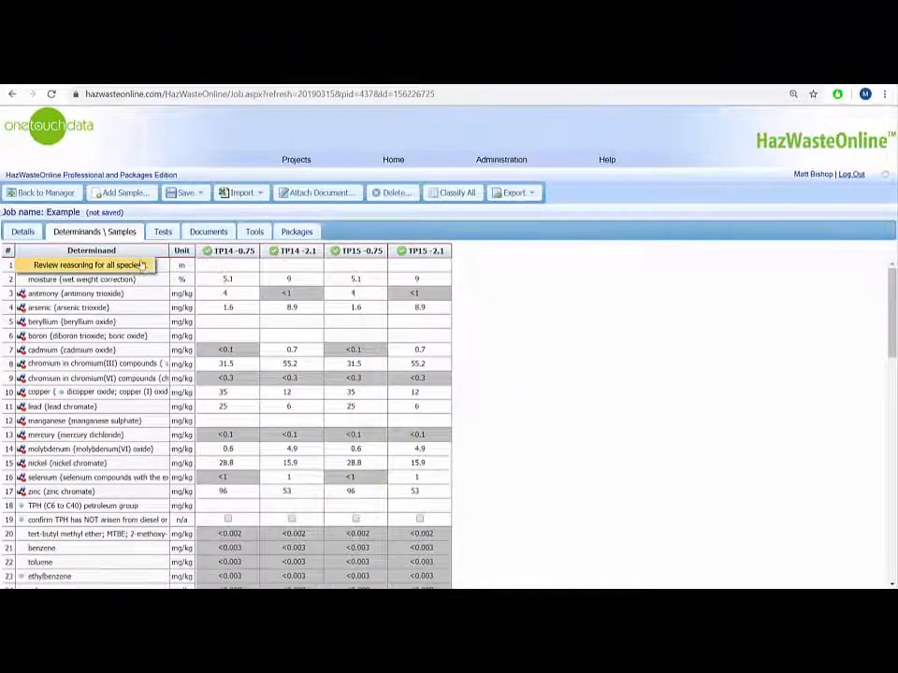
# Step: Review the reasoning for all species and delete "(edit as required)" from the antimony trioxide justification
pyautogui.click(146, 270)
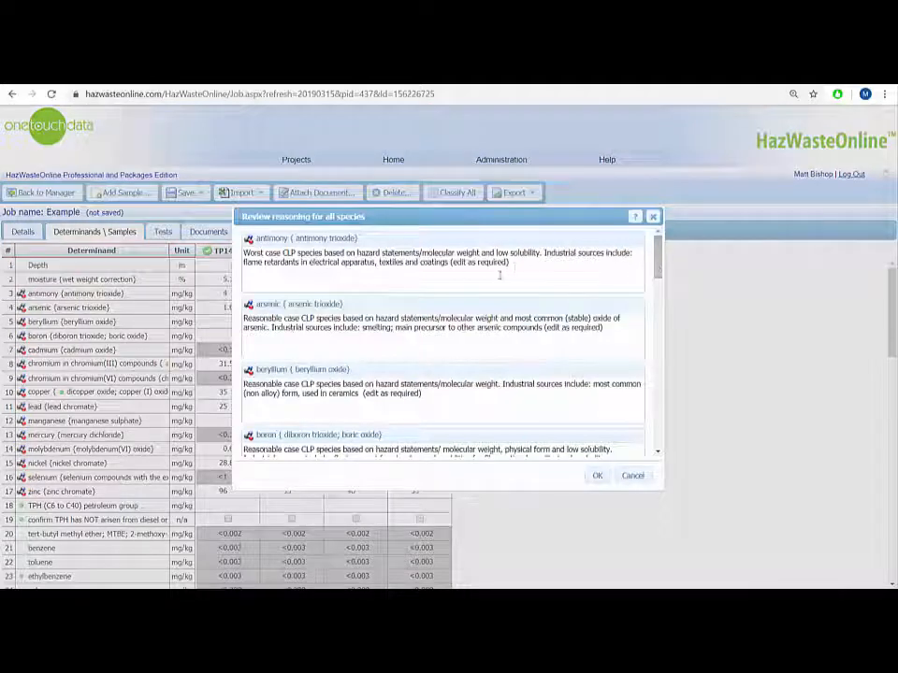
pyautogui.moveTo(513, 266); pyautogui.dragTo(451, 266)
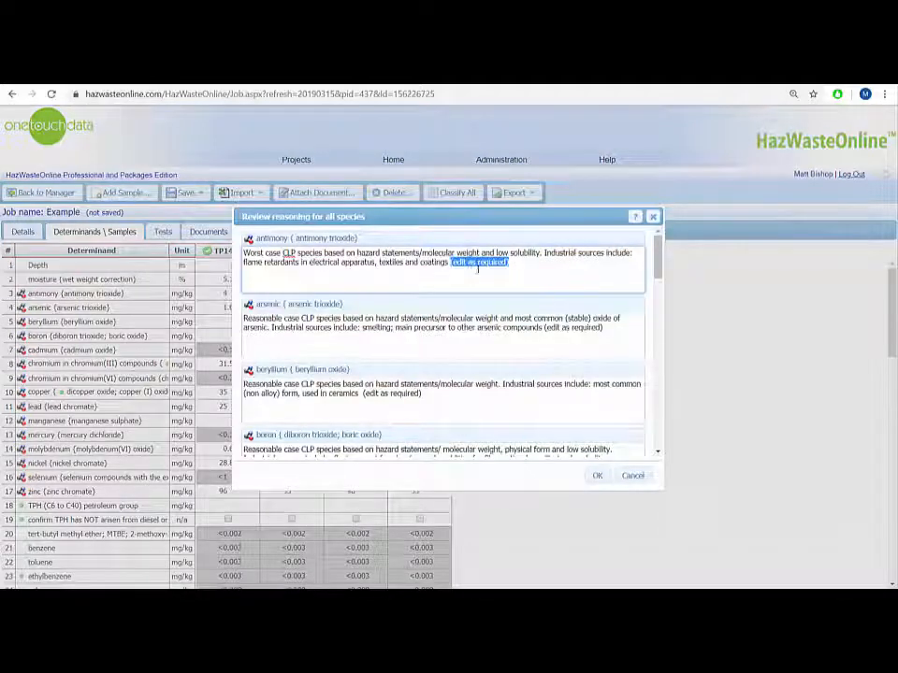
pyautogui.press('BackSpace')
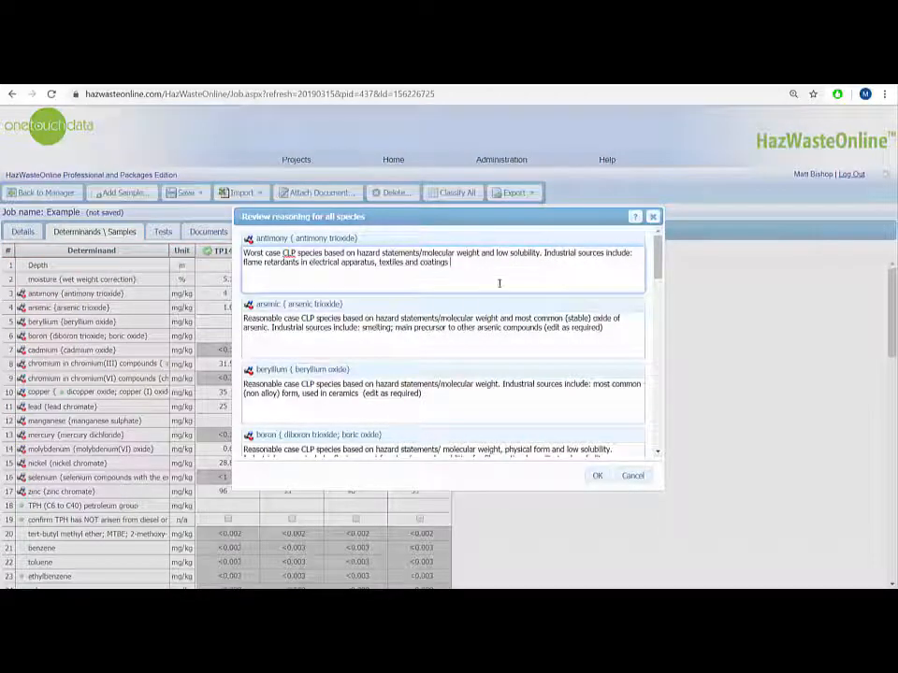
pyautogui.click(596, 477)
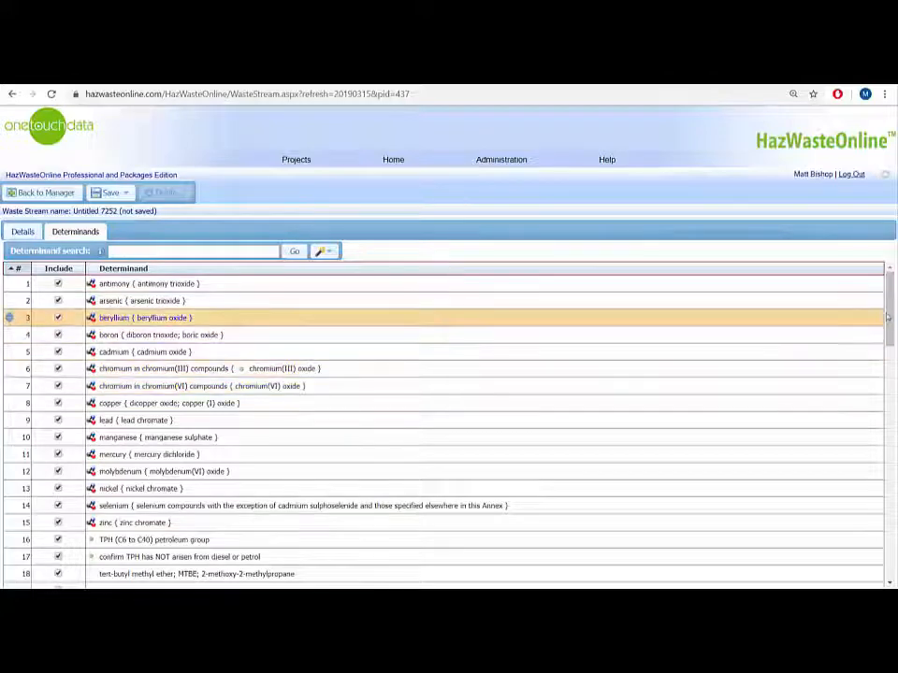
# Step: Open the Copy determinand as form for ethylbenzene and view its classification details
pyautogui.moveTo(889, 309); pyautogui.dragTo(888, 350)
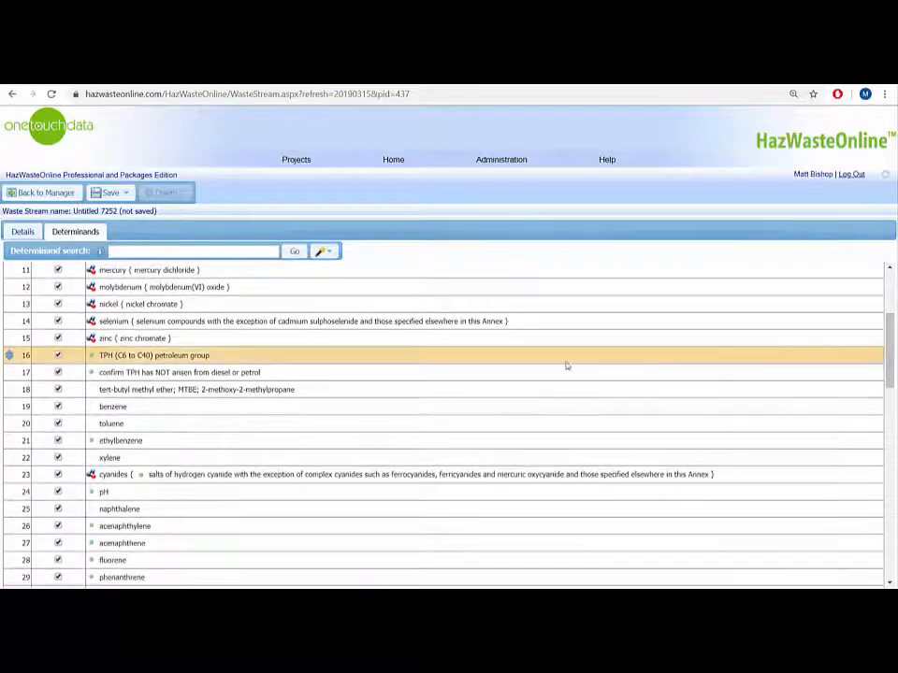
pyautogui.rightClick(124, 442)
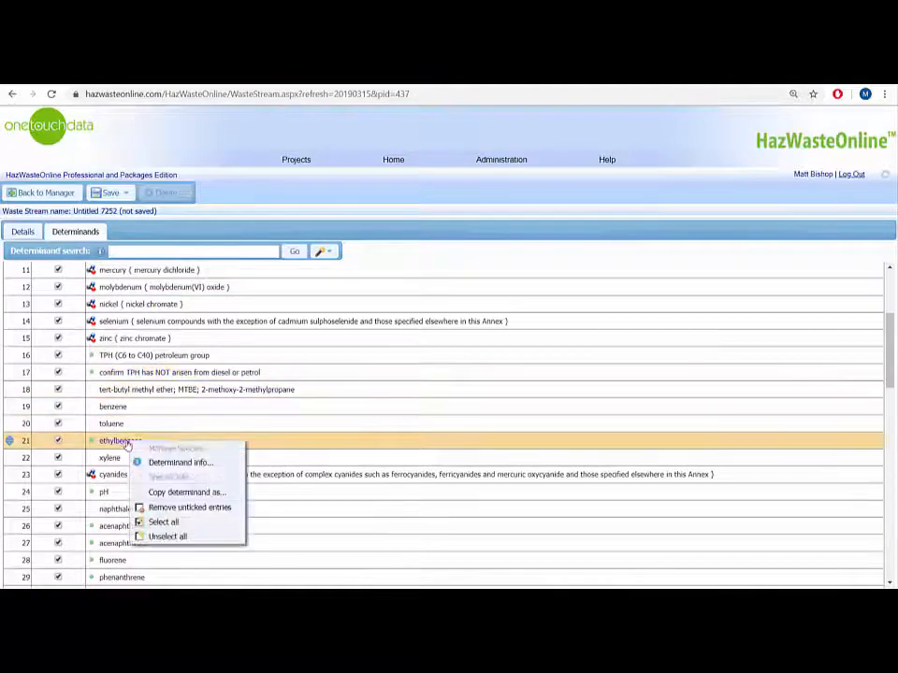
pyautogui.click(178, 492)
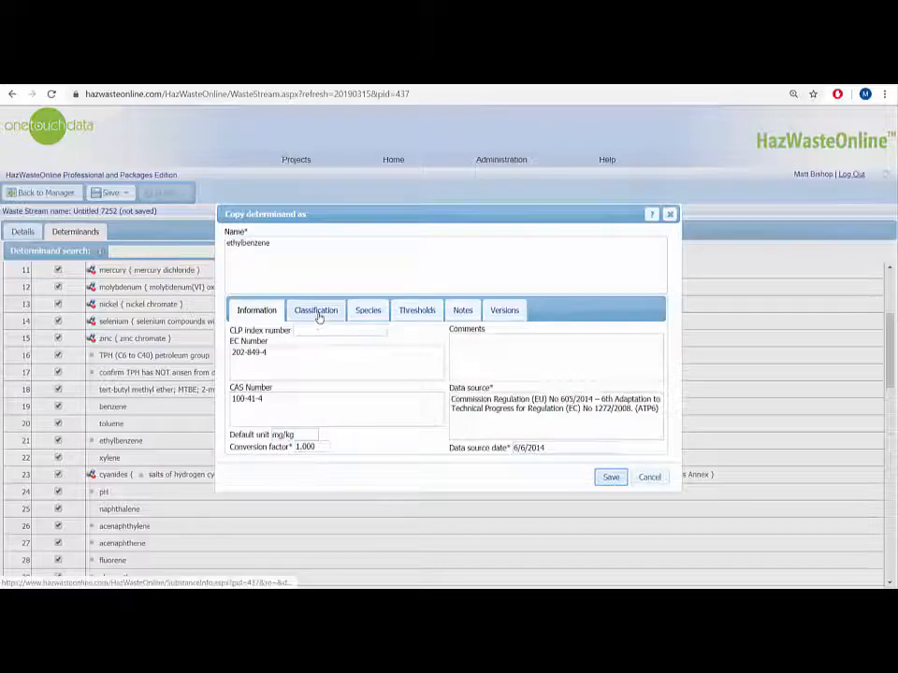
pyautogui.click(317, 313)
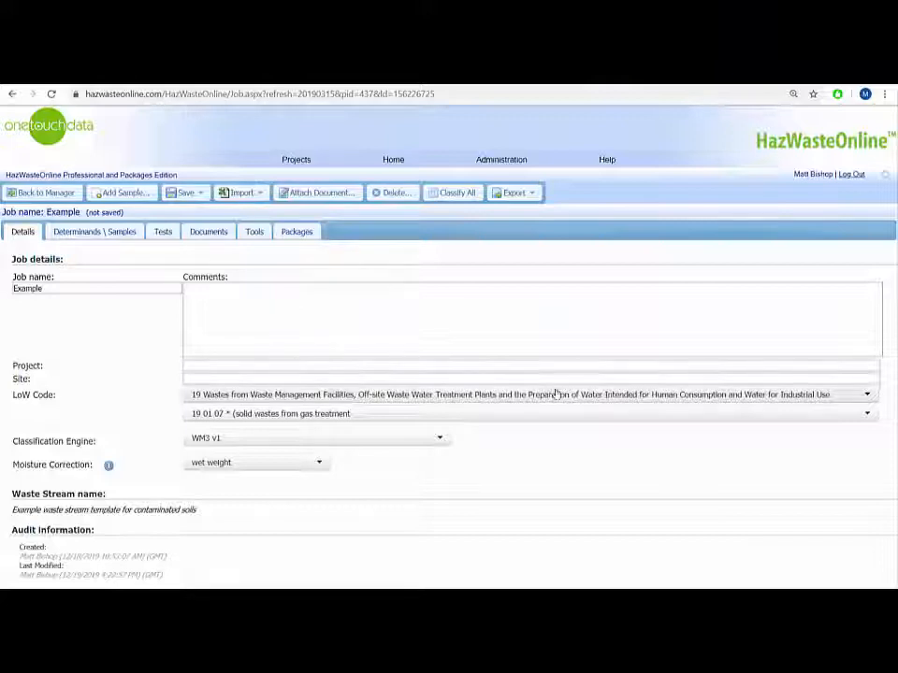
# Step: Set the job's detailed LoW code to 19 01 19 (sands from fluidised beds)
pyautogui.click(584, 414)
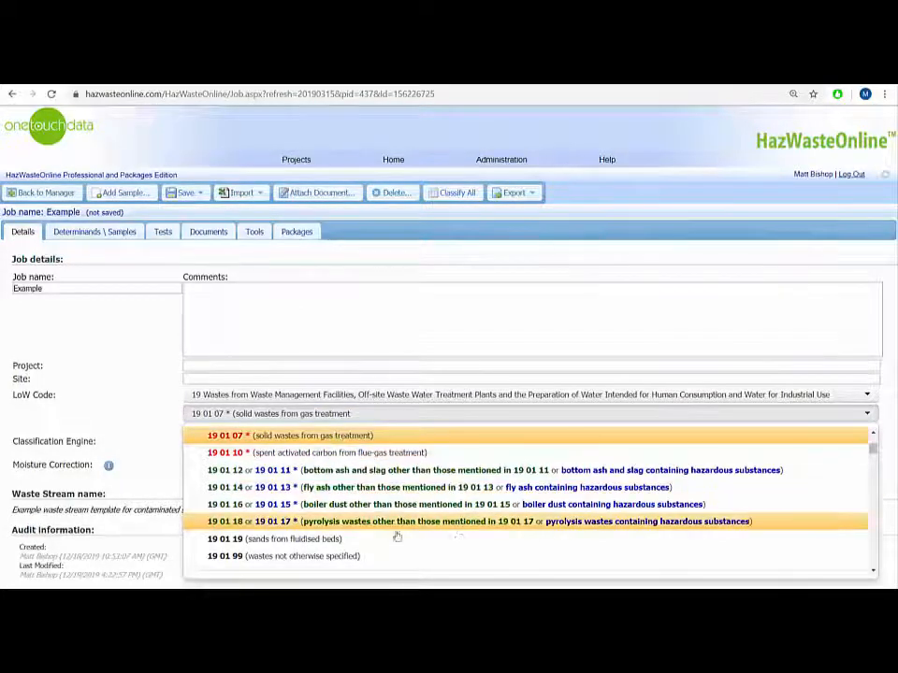
pyautogui.click(277, 547)
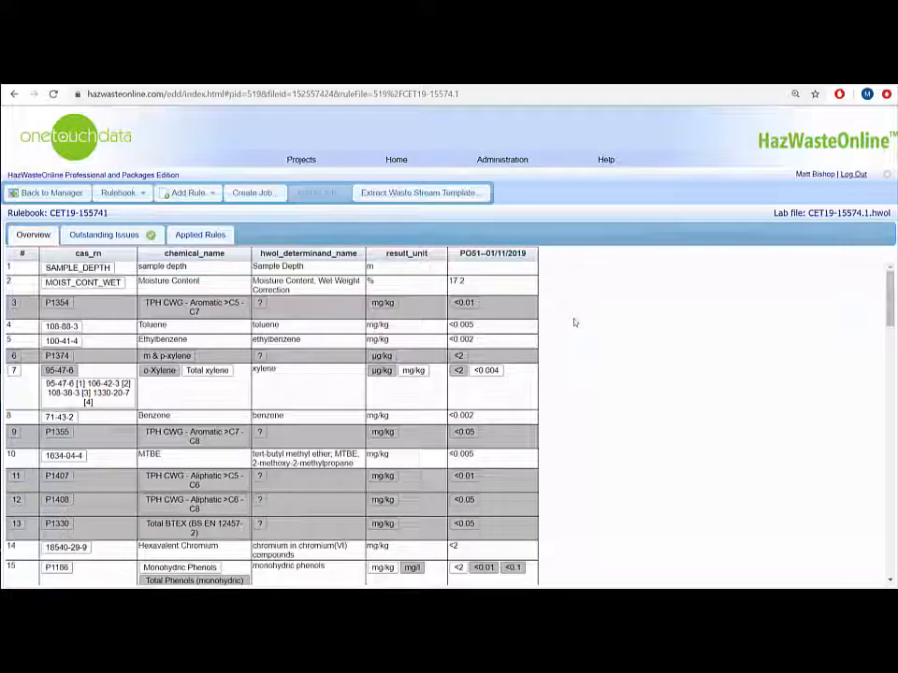
# Step: Create a job from the CET19-15574.1 lab file with its WAC results imported, and open the new job
pyautogui.click(253, 193)
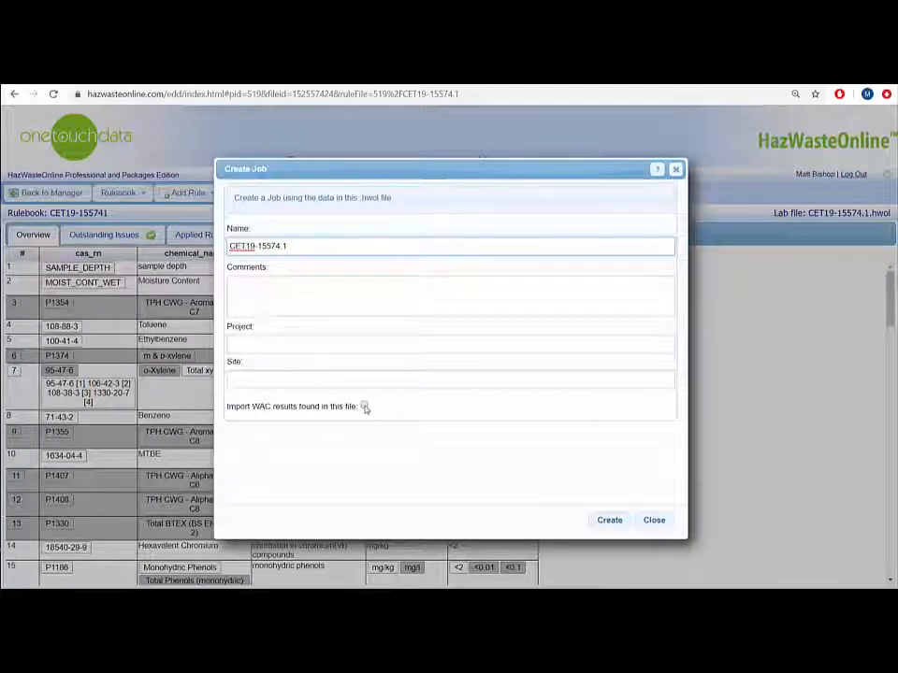
pyautogui.click(364, 407)
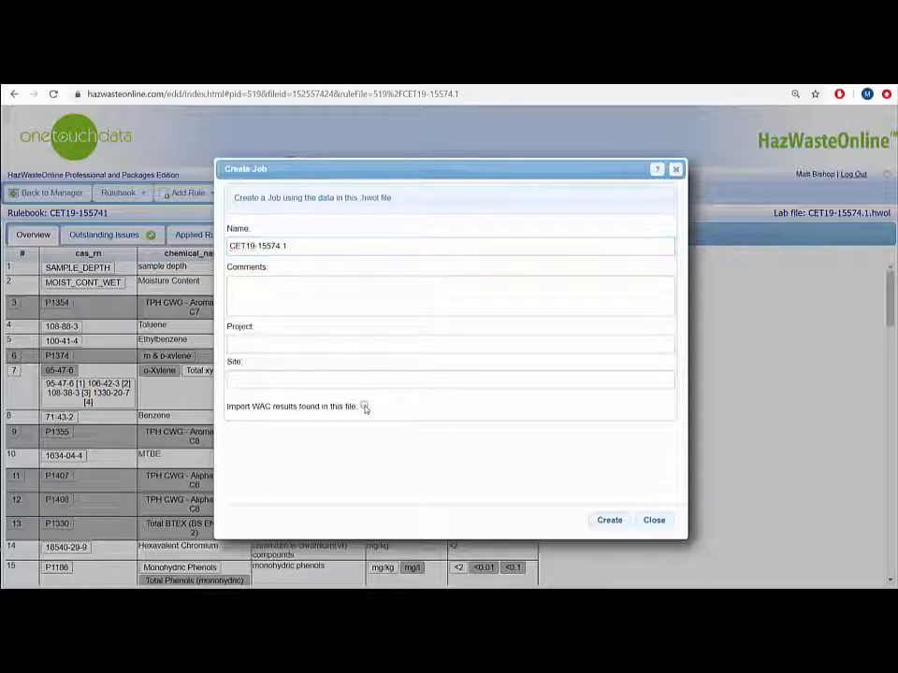
pyautogui.click(608, 524)
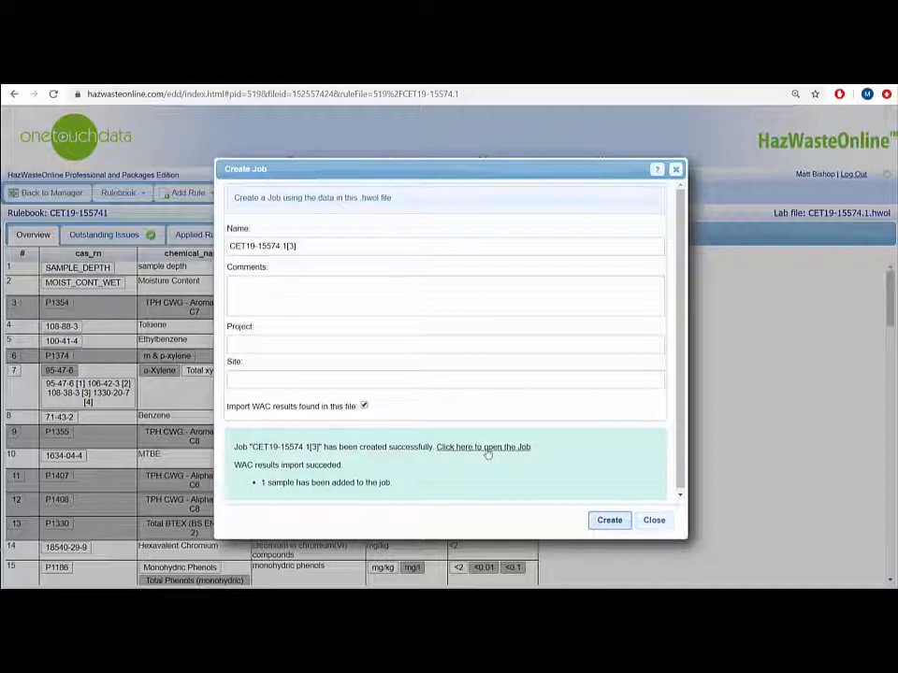
pyautogui.click(486, 448)
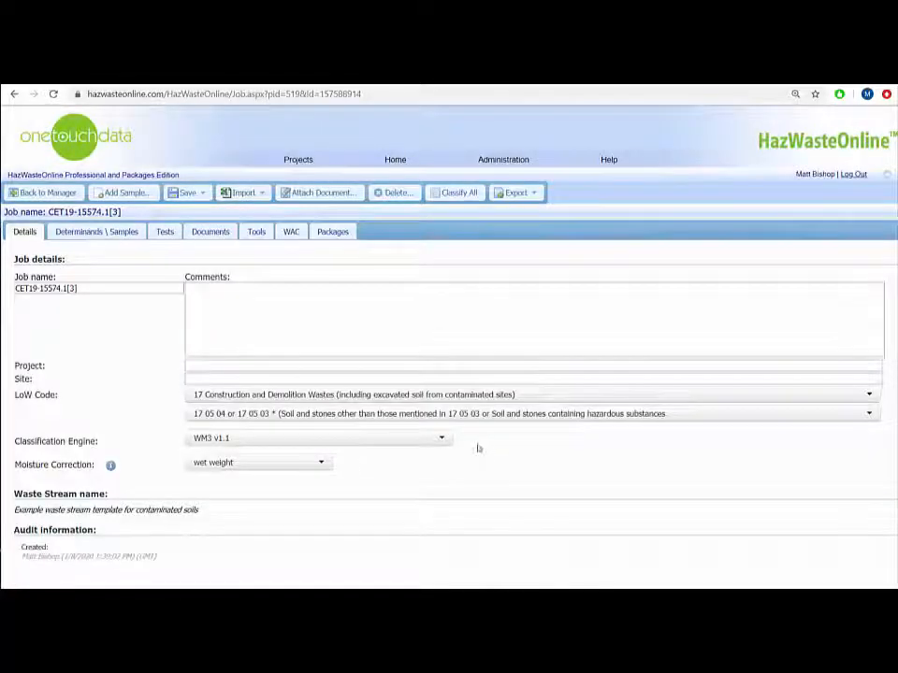
# Step: Classify all samples in the job and show the WAC limits beside the WAC results to compare them
pyautogui.click(291, 231)
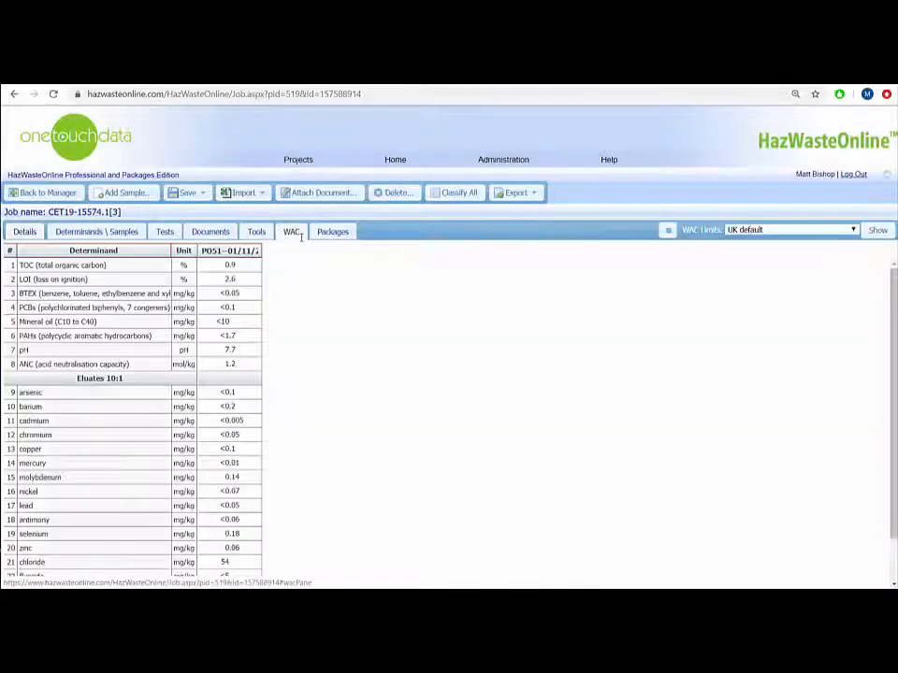
pyautogui.click(456, 193)
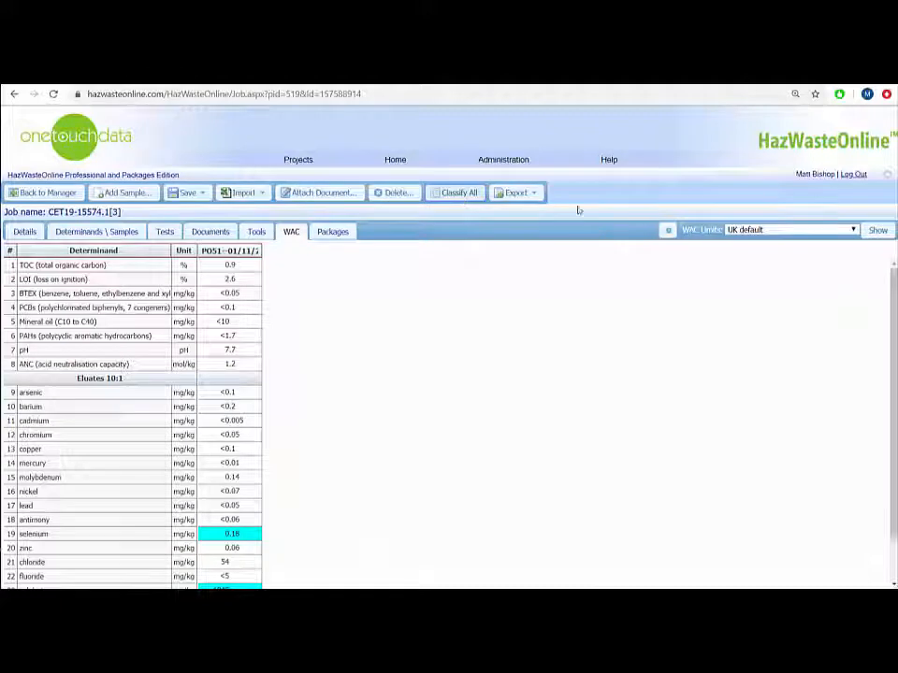
pyautogui.click(877, 233)
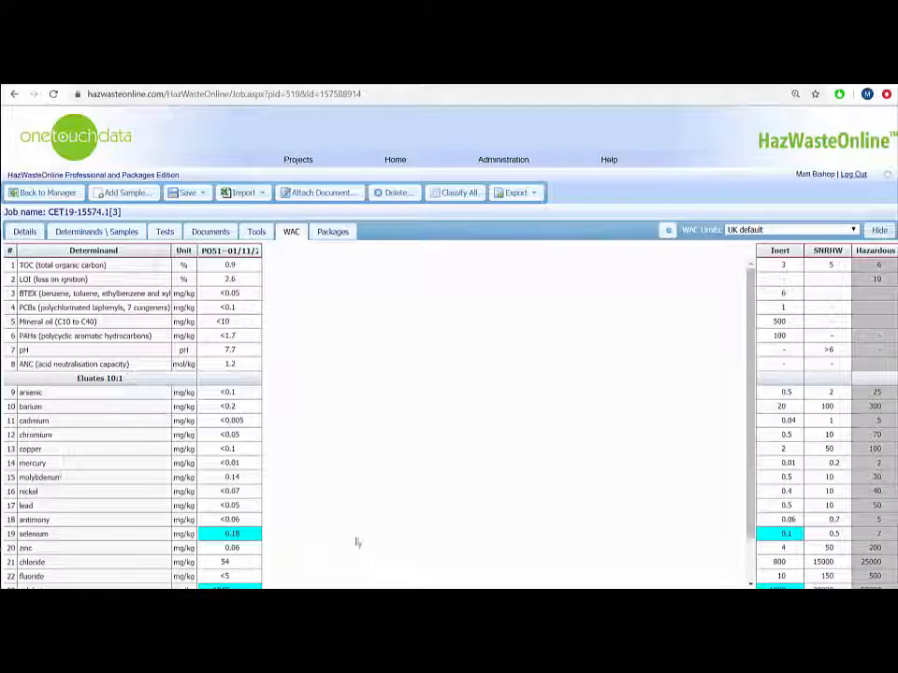
pyautogui.moveTo(752, 372); pyautogui.dragTo(750, 414)
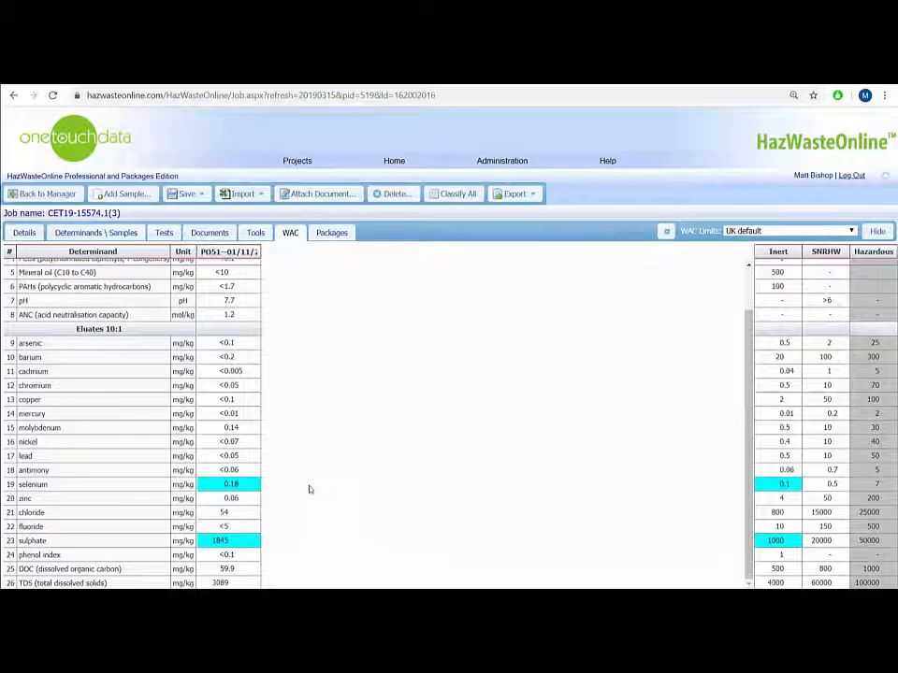
# Step: Change the WAC limits set for the job to UK 3x WAC derogation
pyautogui.click(776, 231)
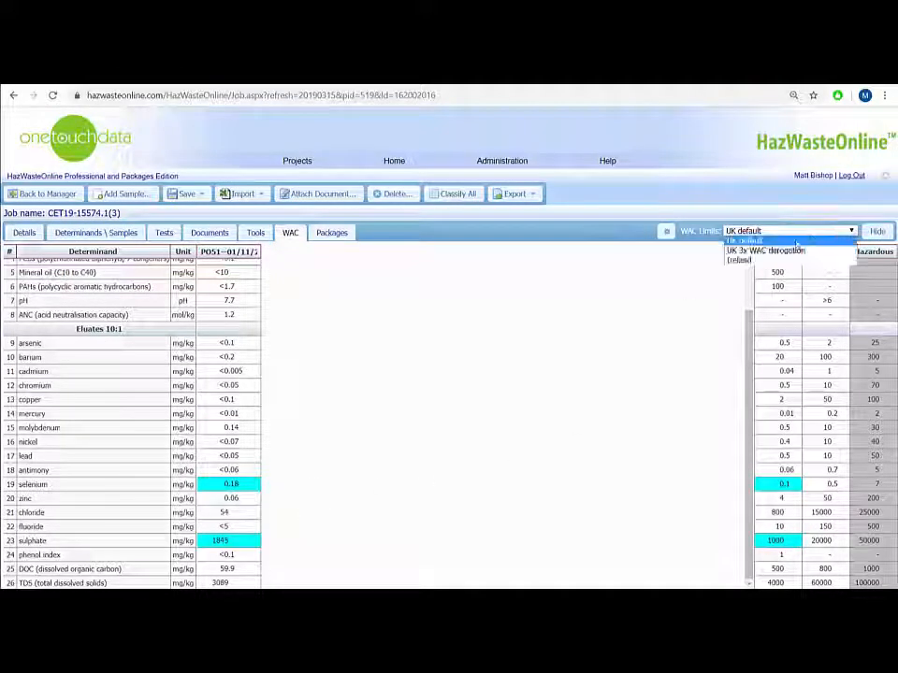
pyautogui.click(772, 250)
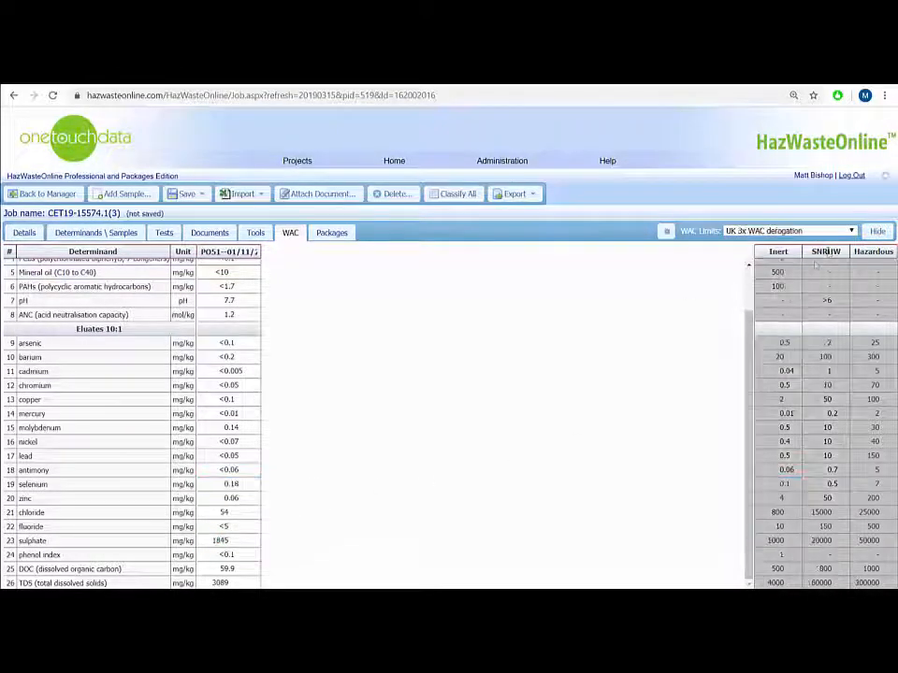
pyautogui.scroll(1, 754, 271)
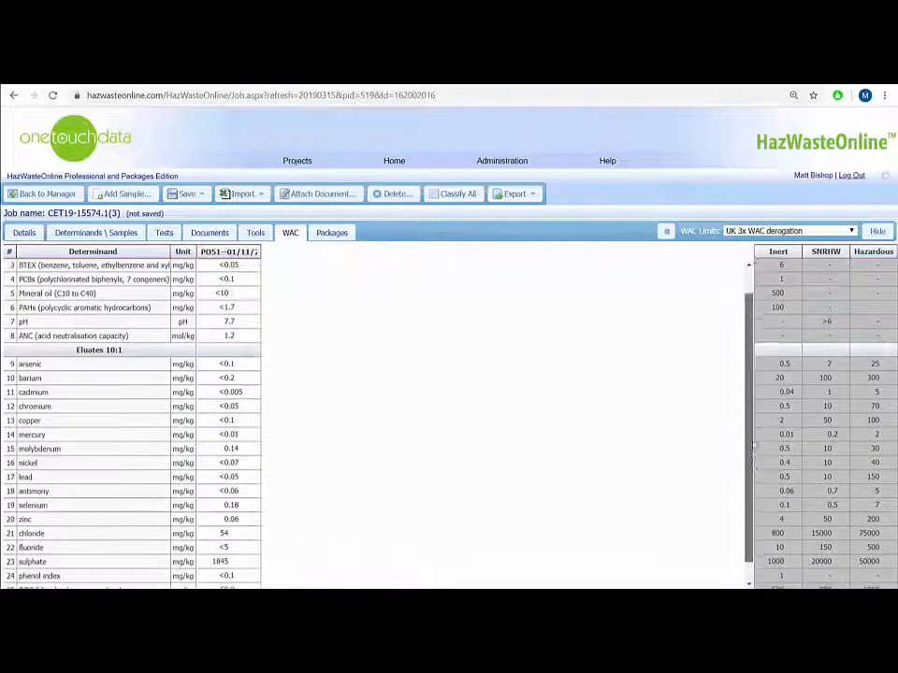
# Step: Export the job's classification report as a PDF and find its WAC results for sample PO51--01/11/2019
pyautogui.click(529, 195)
pyautogui.click(534, 211)
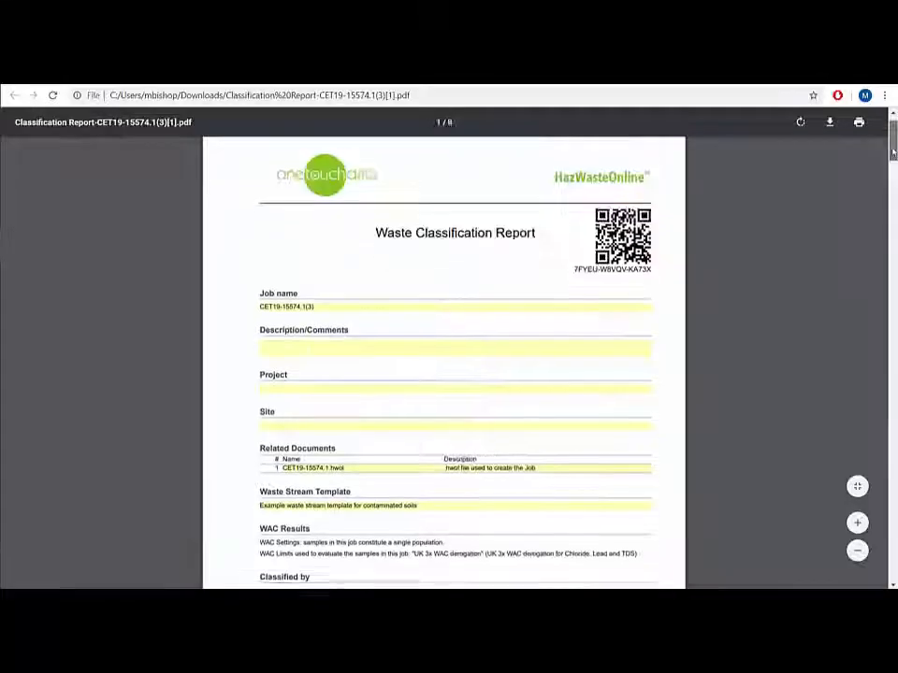
pyautogui.moveTo(894, 153); pyautogui.dragTo(875, 384)
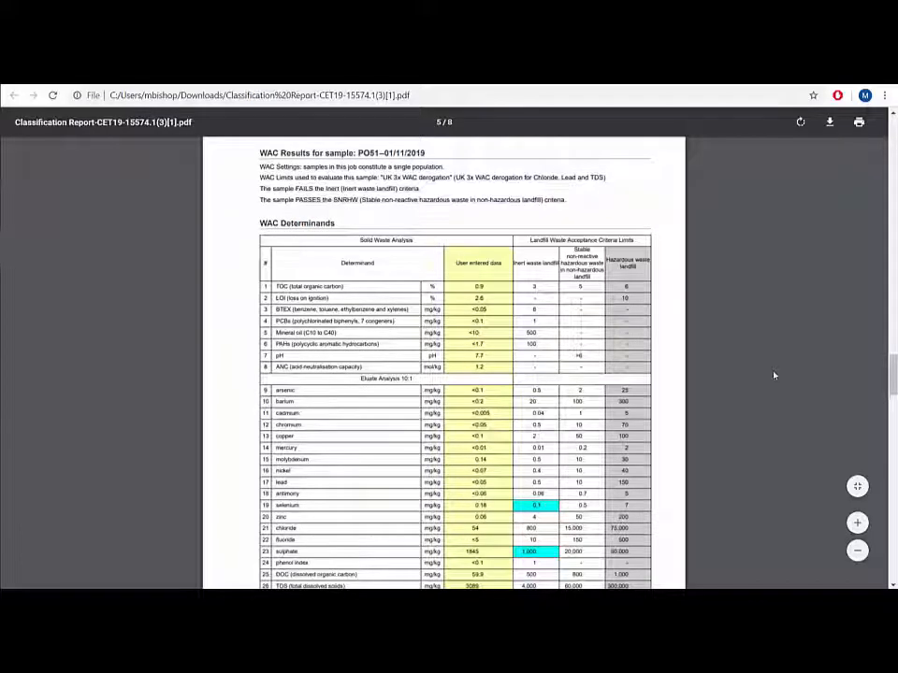